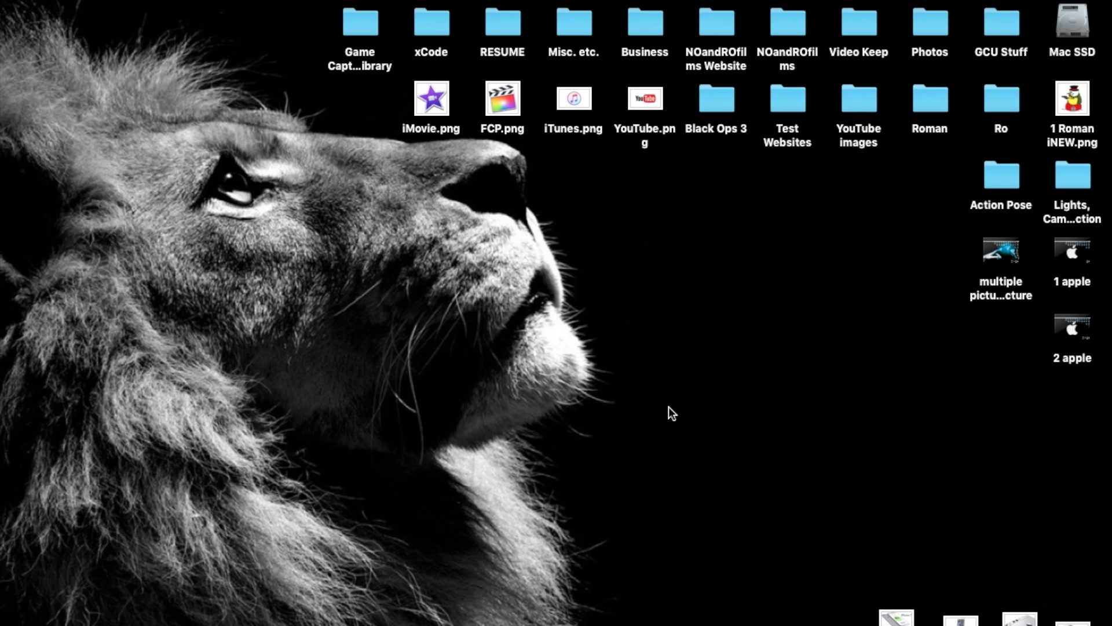
- Launch iMovie and import Tutorial.mp4 from the 16GB RO drive into the Tutorial project's media
mouse_move(3, 387)
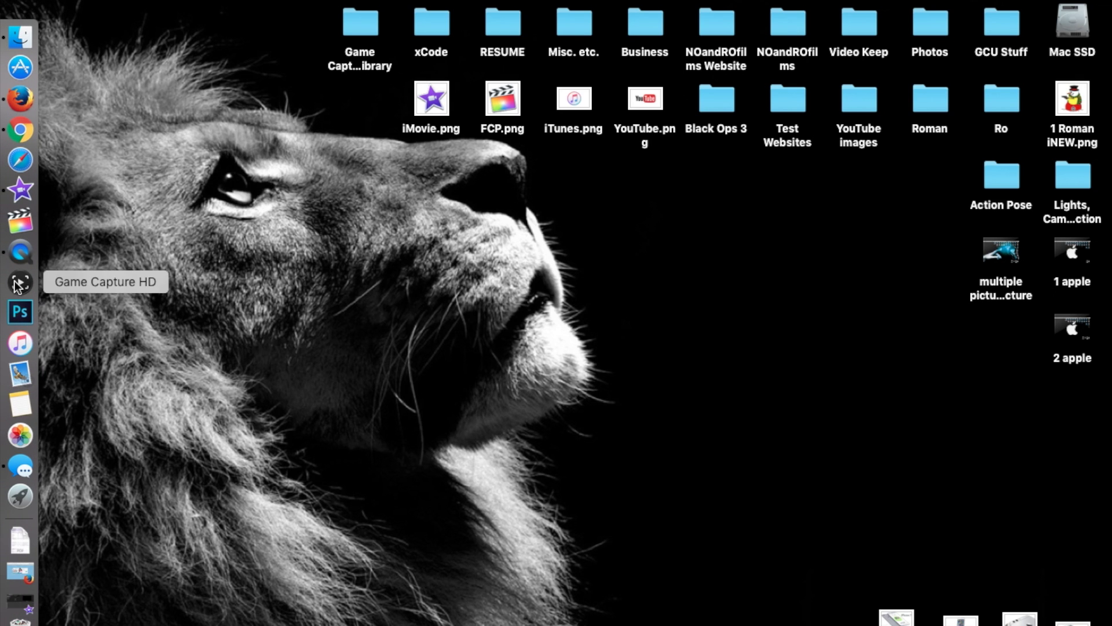
click(18, 197)
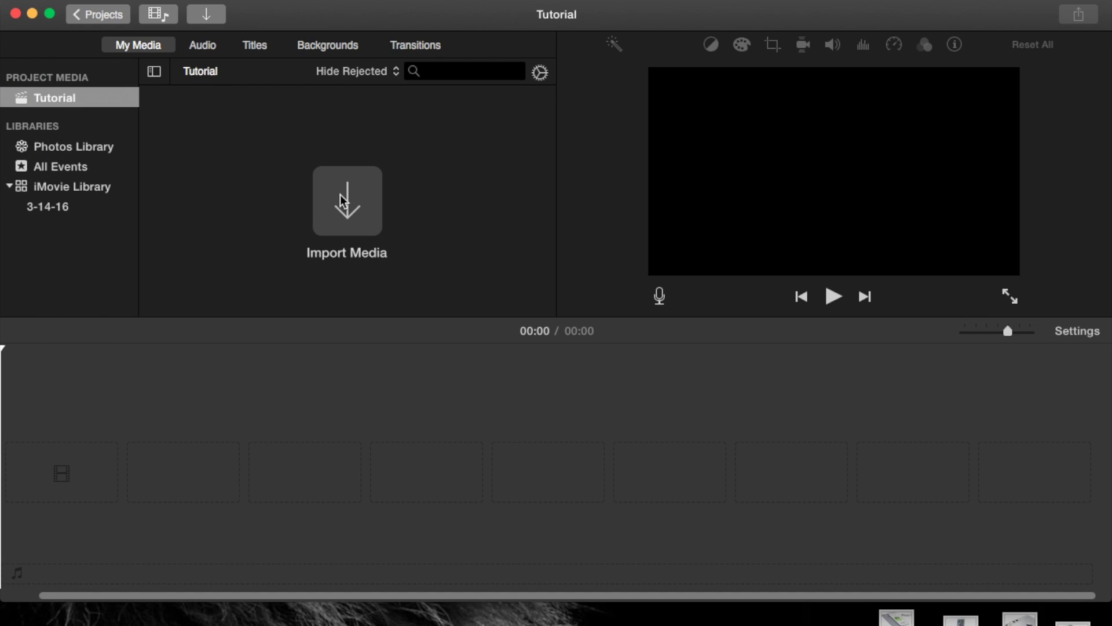
click(58, 100)
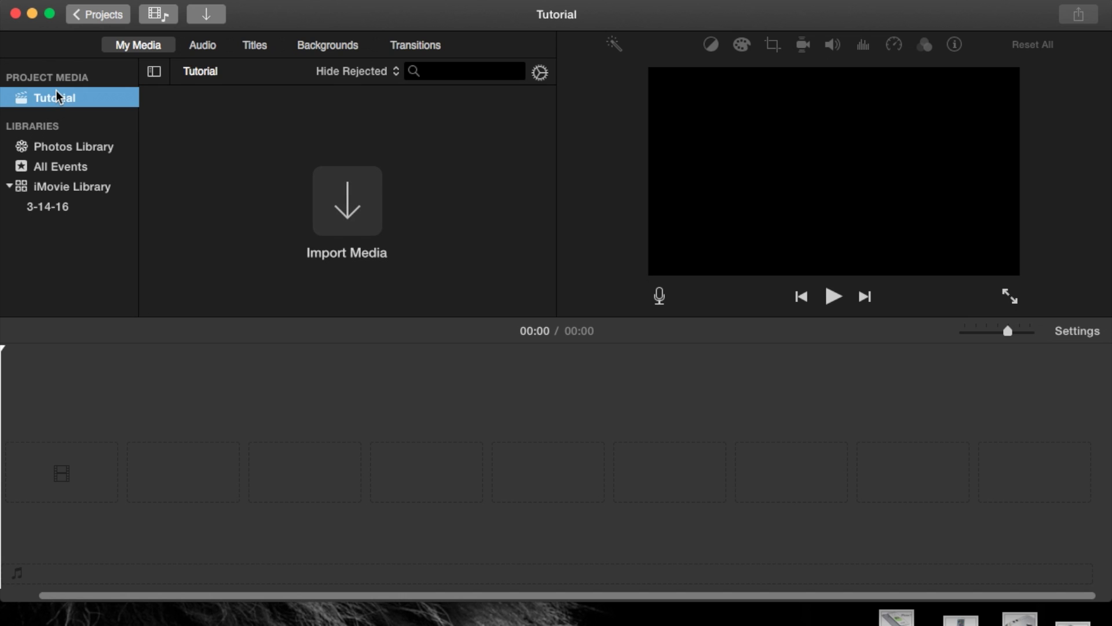
click(356, 194)
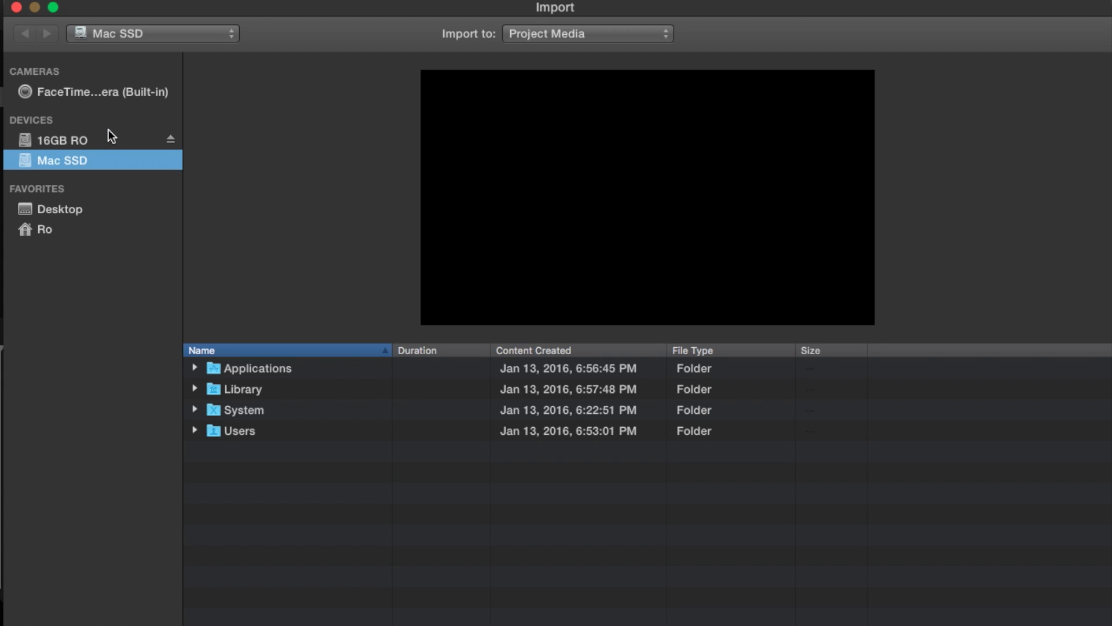
click(65, 141)
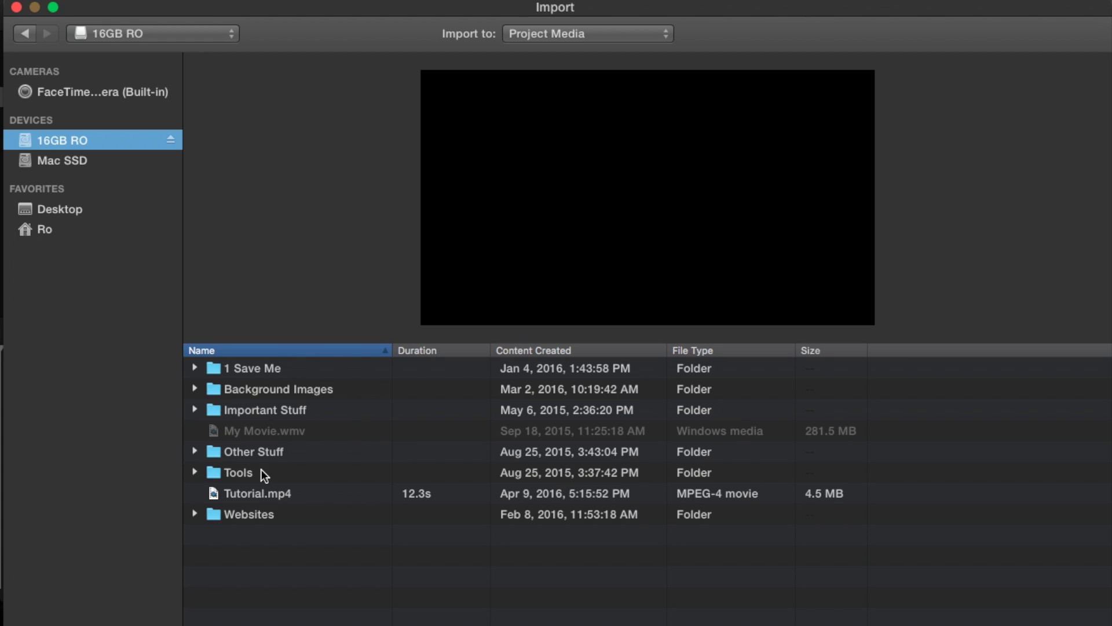
click(248, 495)
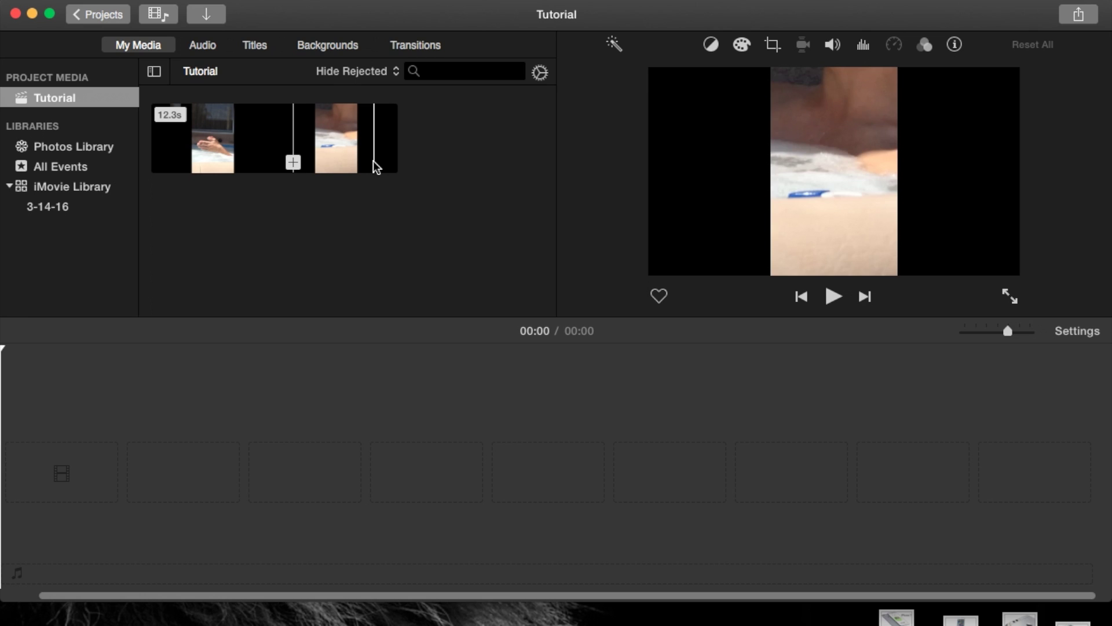
drag(496, 16, 420, 16)
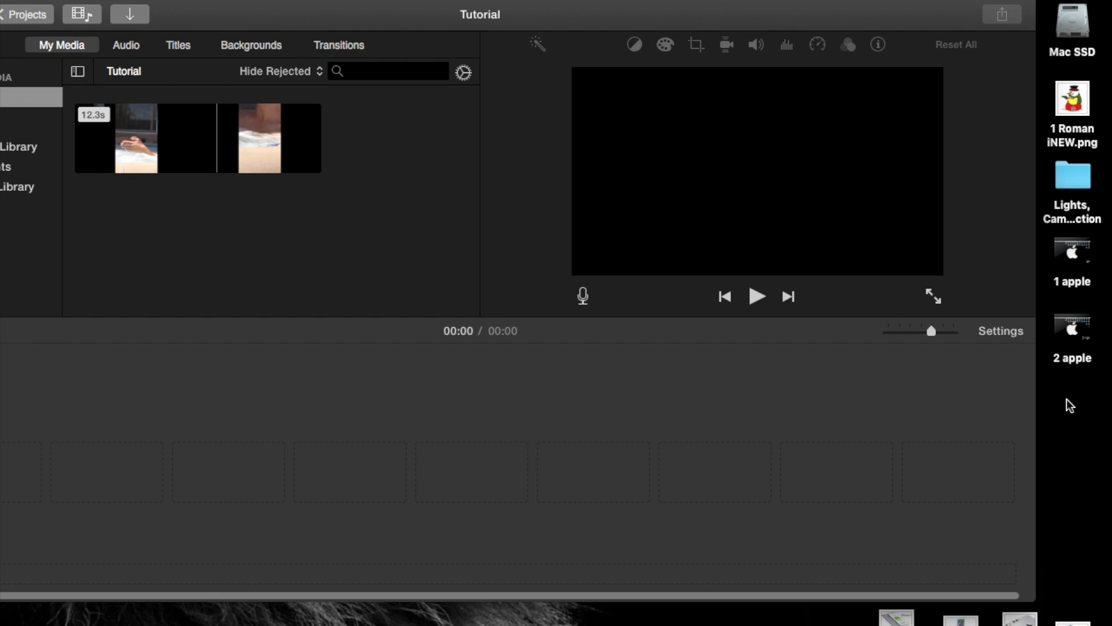
drag(726, 12, 805, 3)
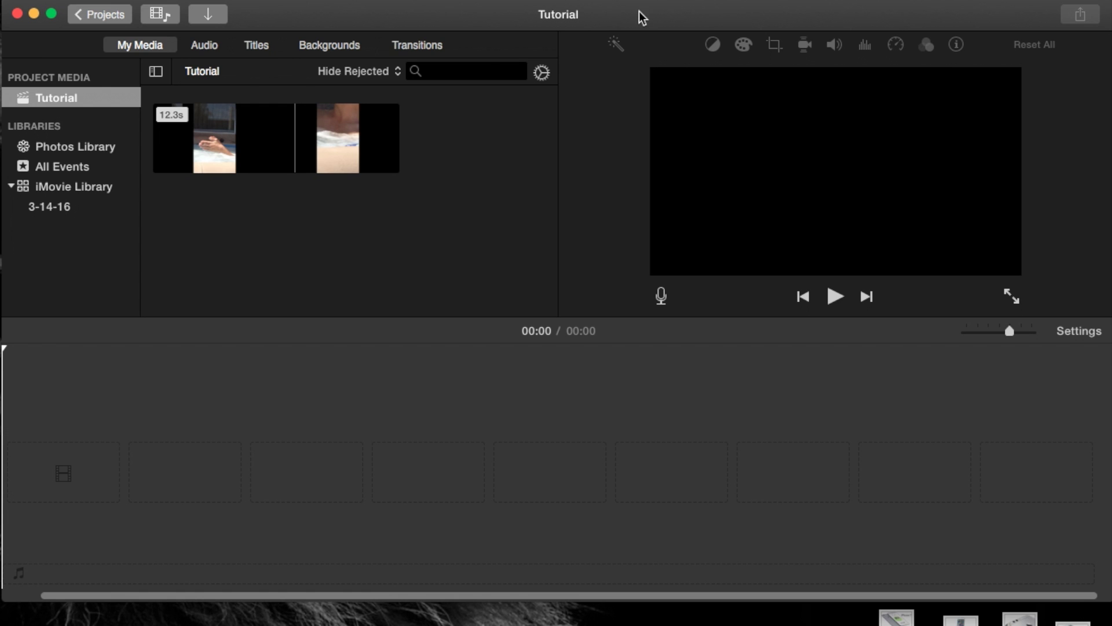
- Create a new untitled folder on the desktop and rename it to 'media'
mouse_move(1, 145)
drag(316, 10, 235, 2)
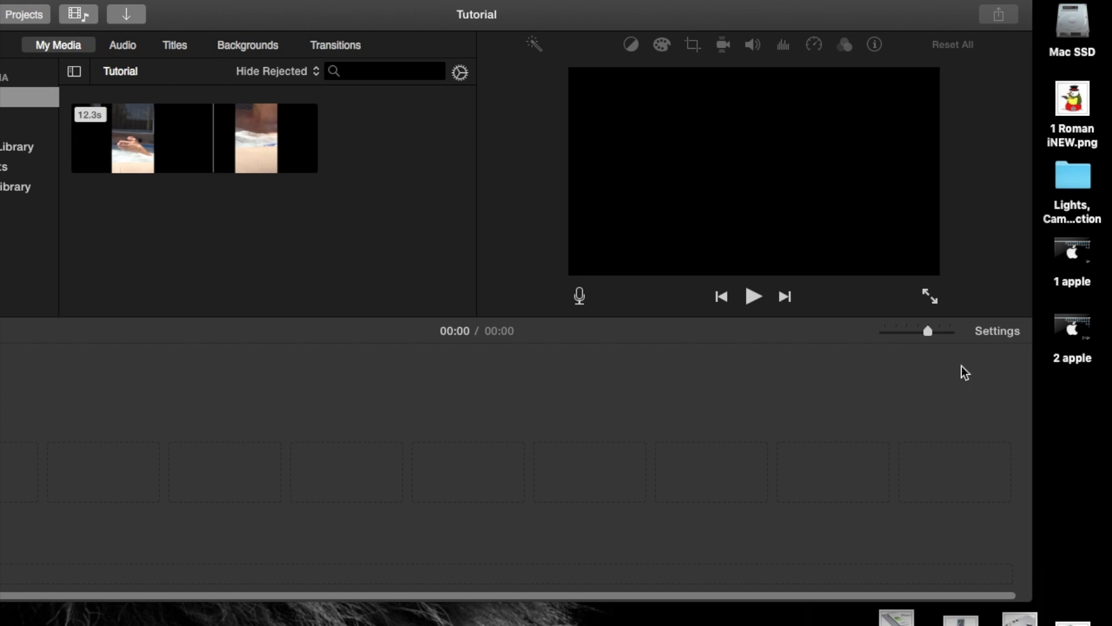
right_click(1064, 404)
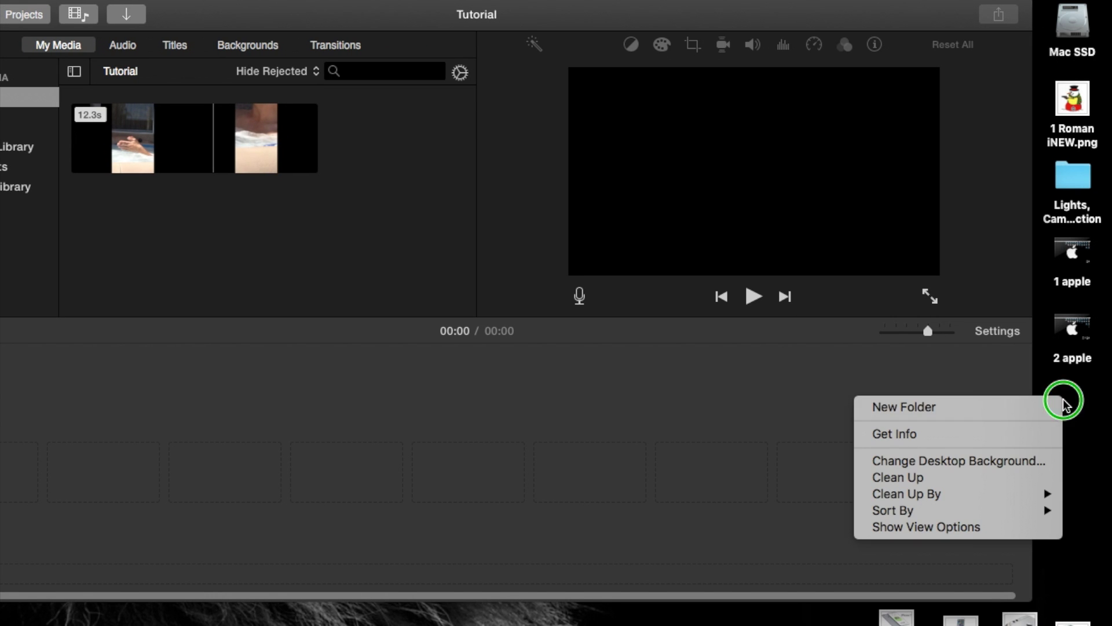
click(1013, 413)
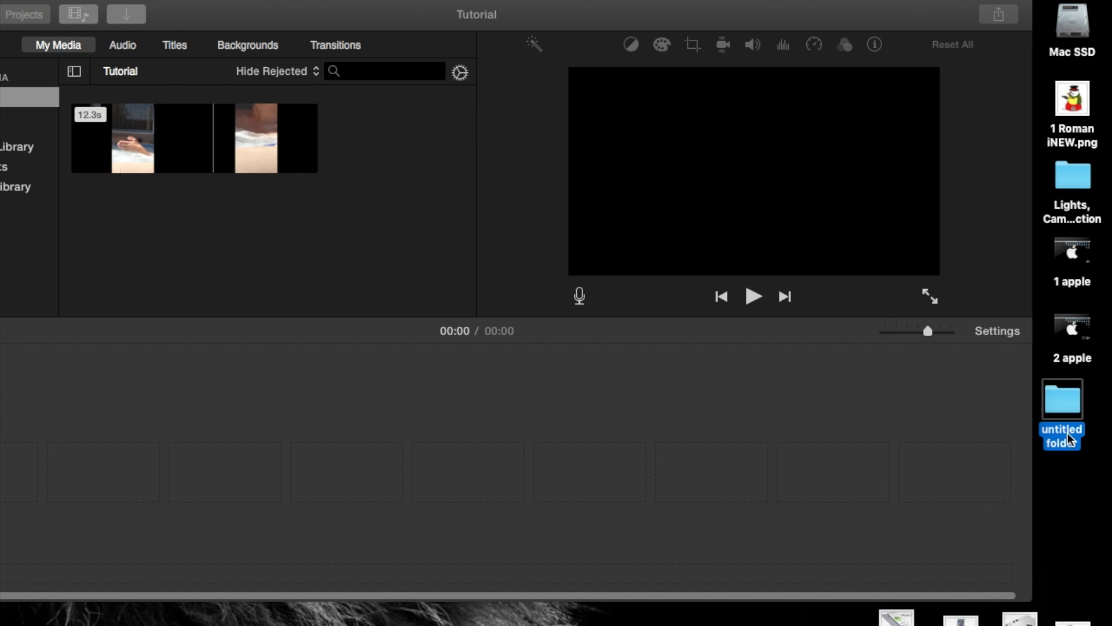
double_click(1068, 431)
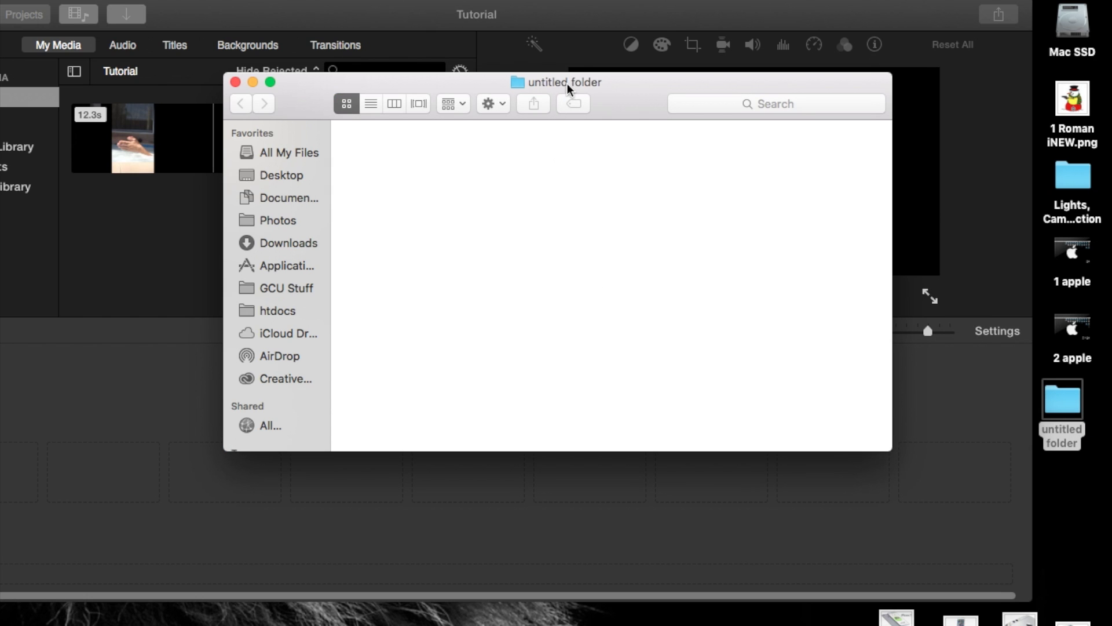
click(235, 82)
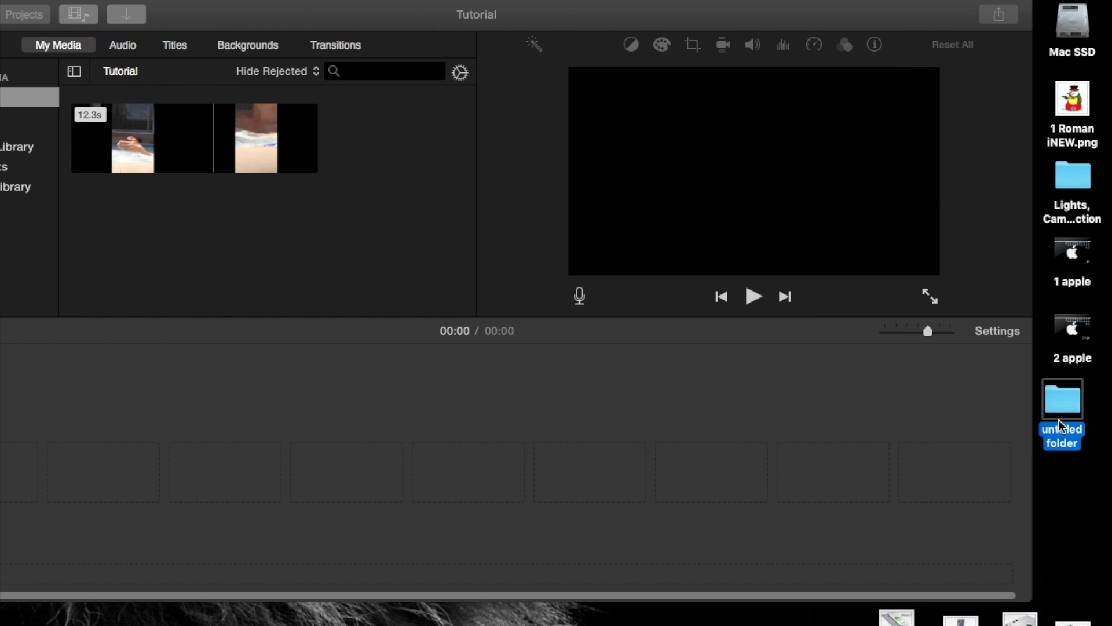
click(1060, 429)
text(me)
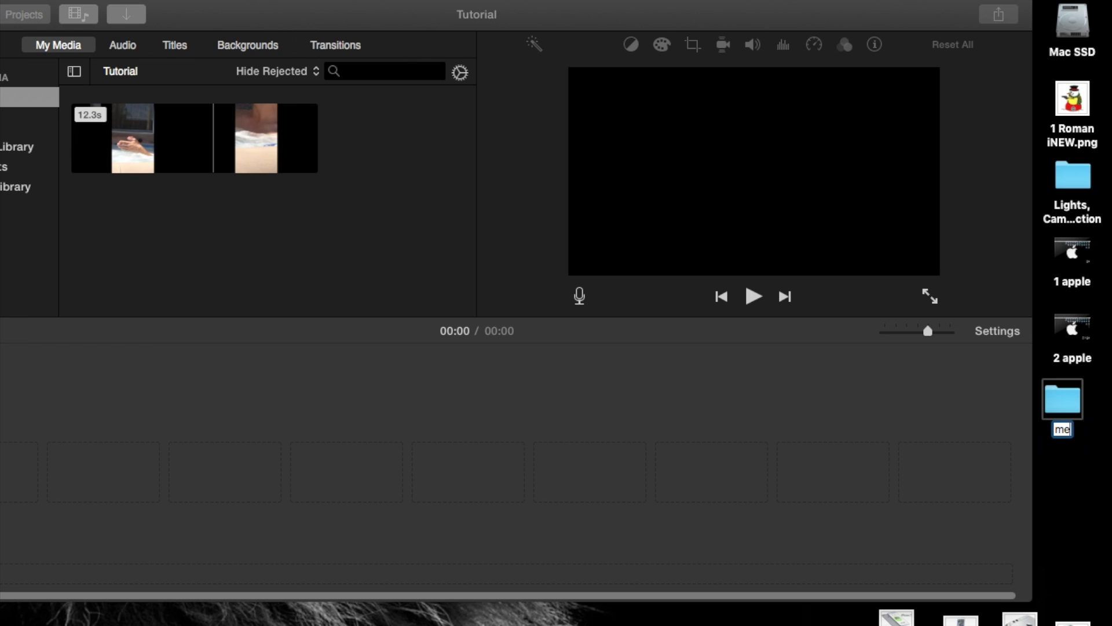
text(dia)
click(1075, 459)
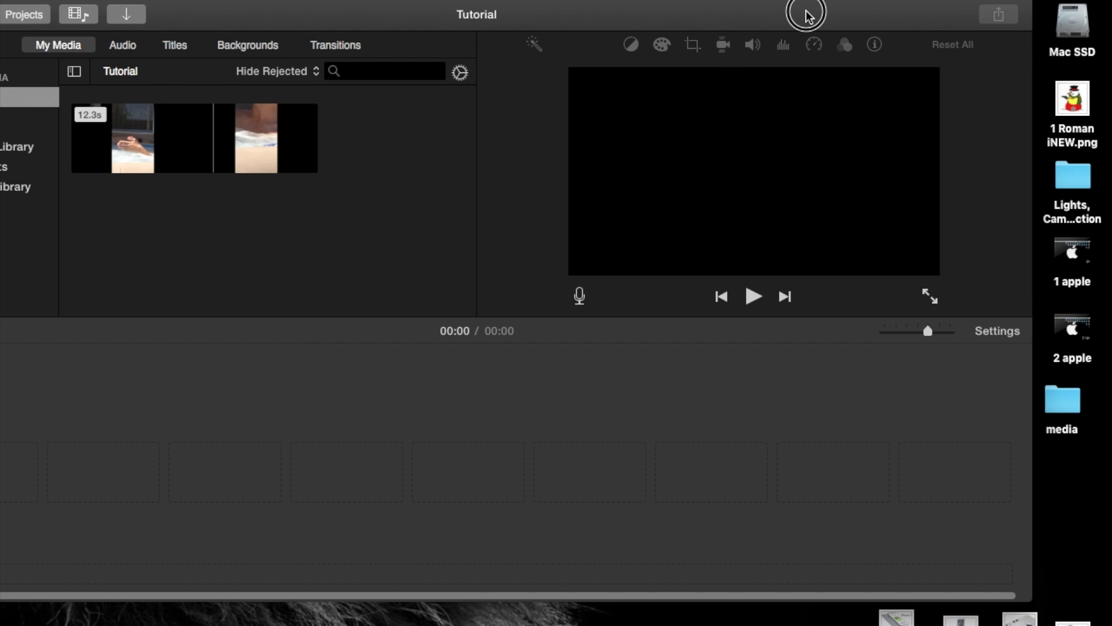
- Open the 16GB RO drive and drag Tutorial.mp4 into the desktop media folder
drag(809, 17, 754, 17)
click(1076, 493)
double_click(1077, 493)
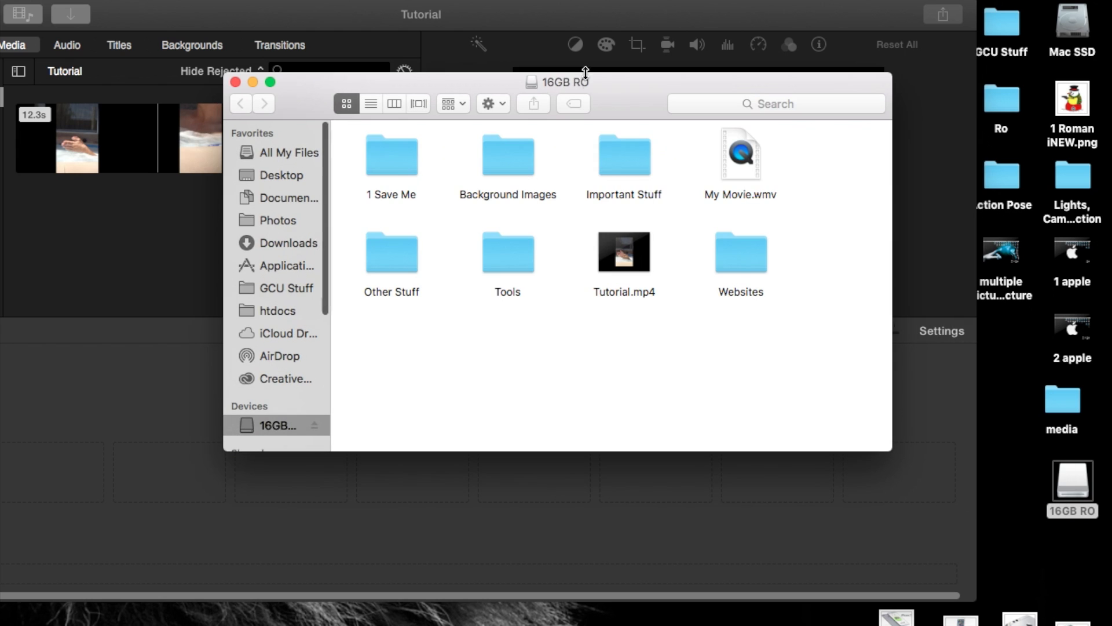
drag(624, 251, 1064, 391)
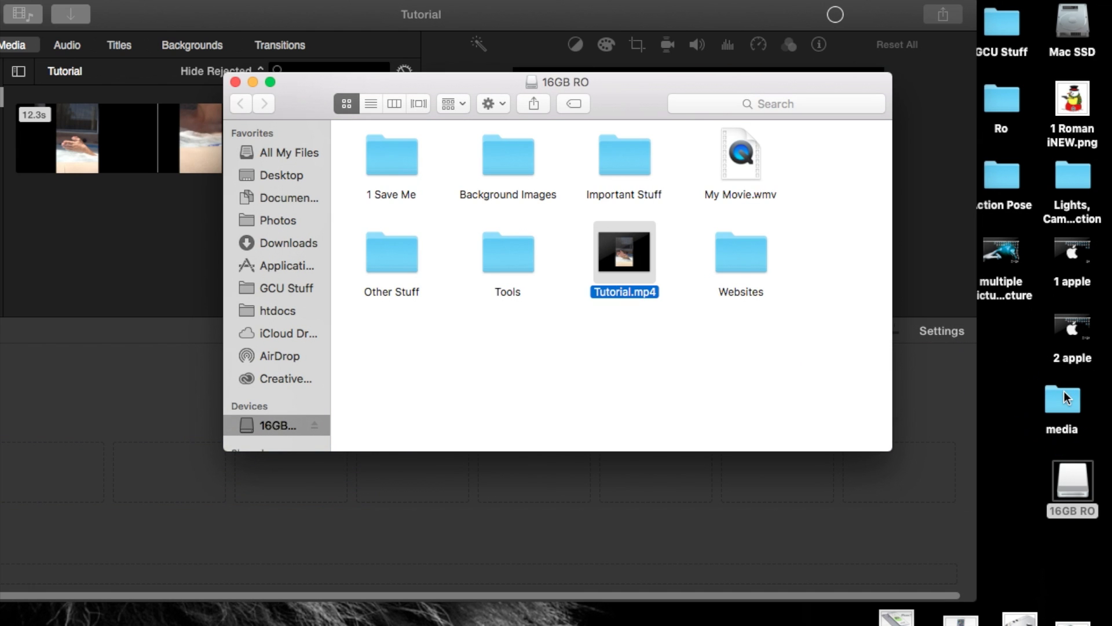
click(235, 81)
drag(499, 8, 637, 2)
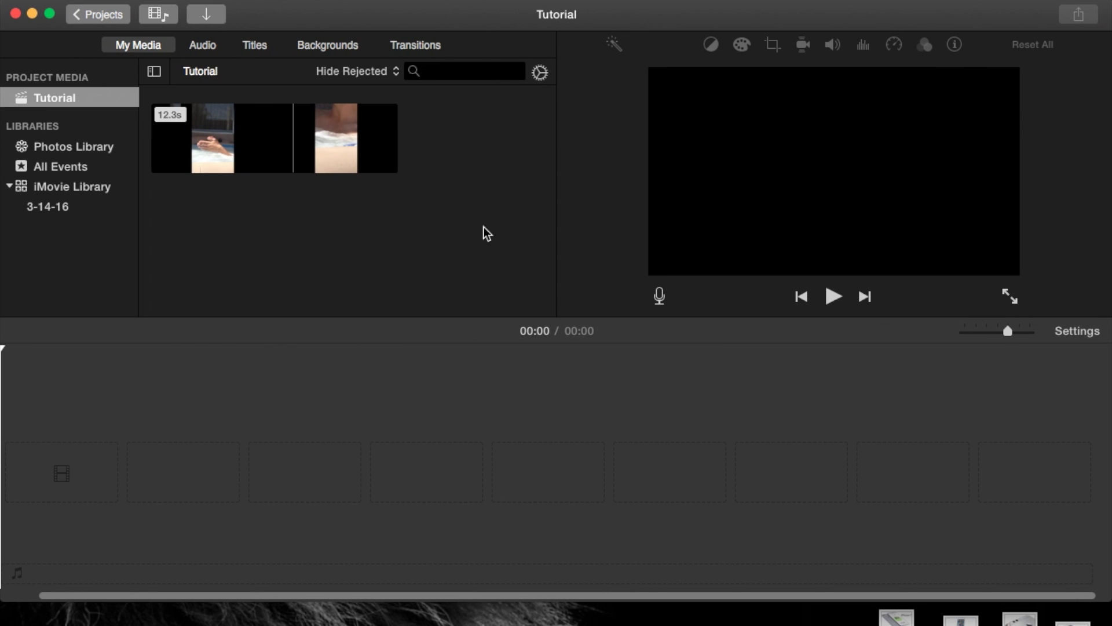
- Import Tutorial.mp4 (12.3s, 4.5 MB) from the Desktop's media folder into the project
click(210, 15)
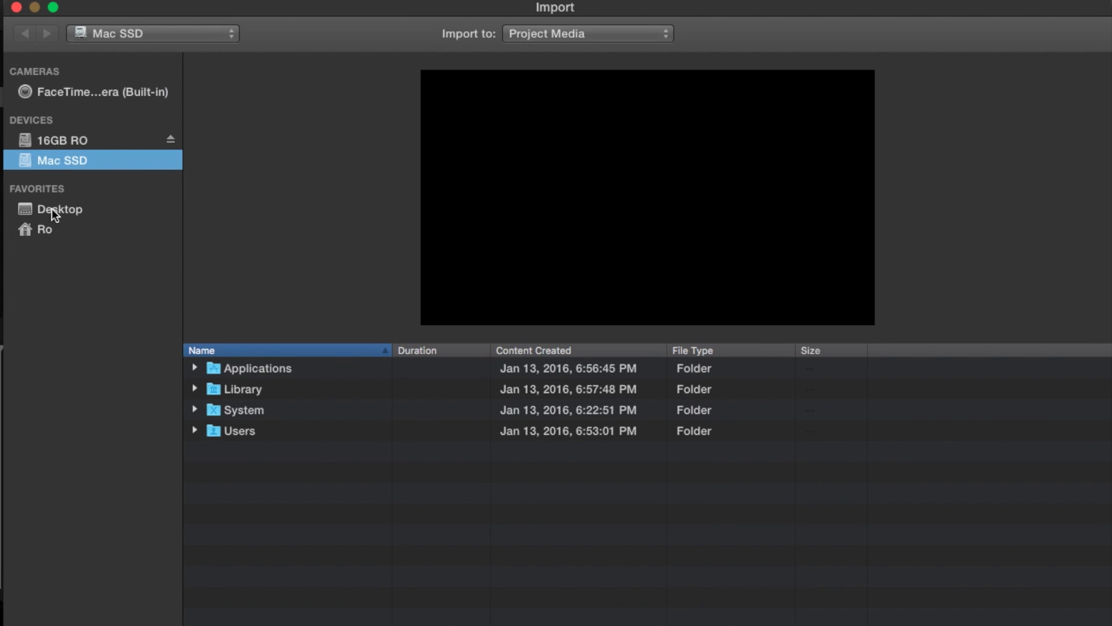
click(54, 211)
scroll(270, 481, down, 10)
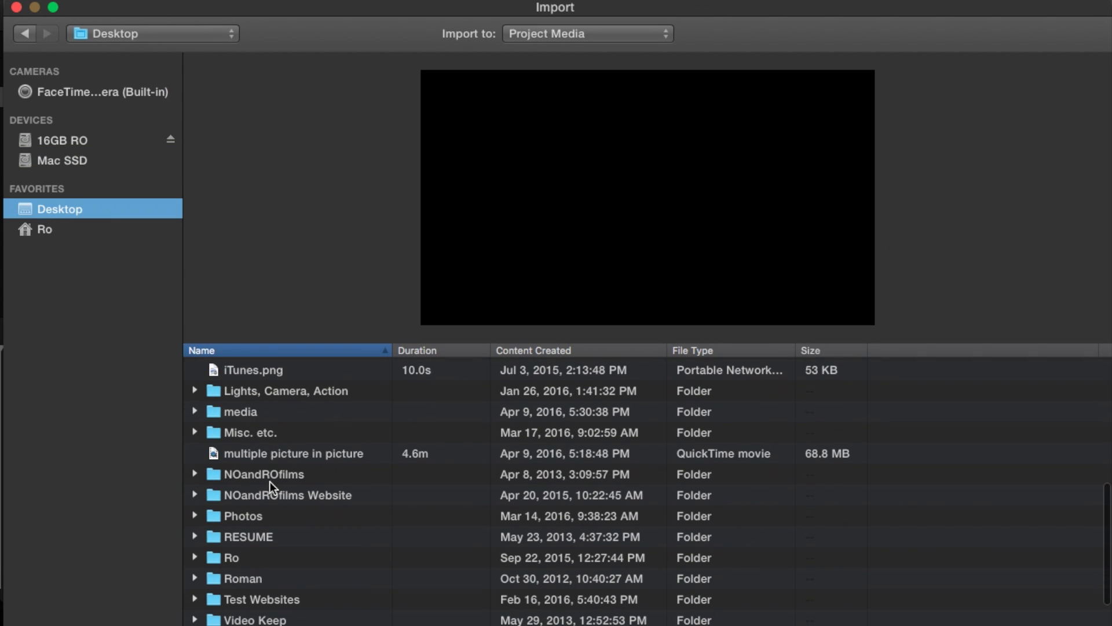
click(245, 414)
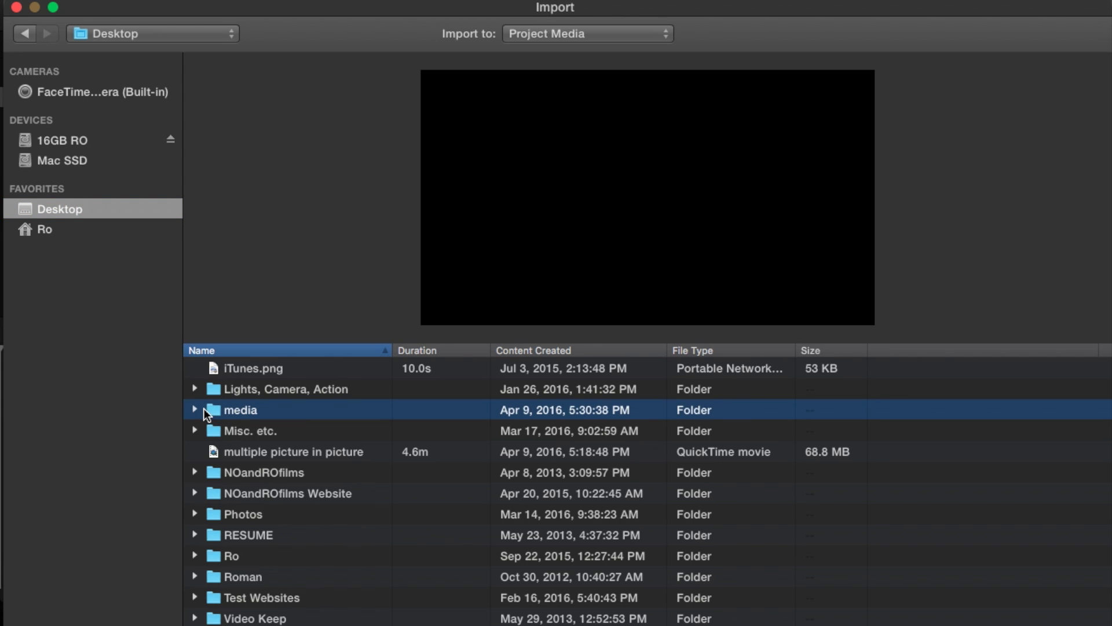
click(195, 409)
click(262, 431)
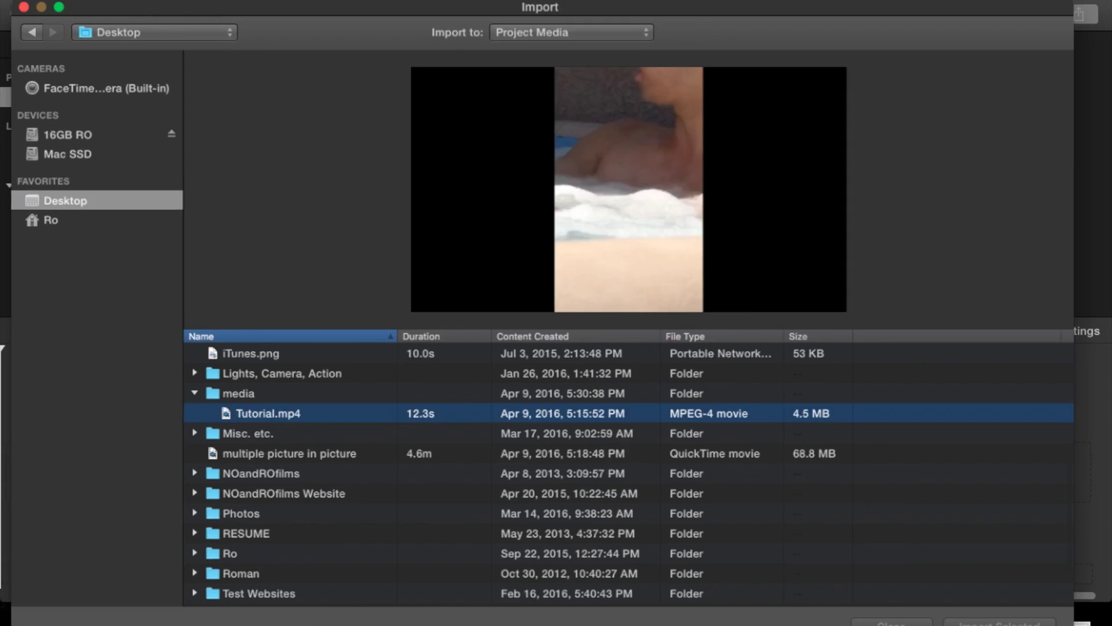
key(Return)
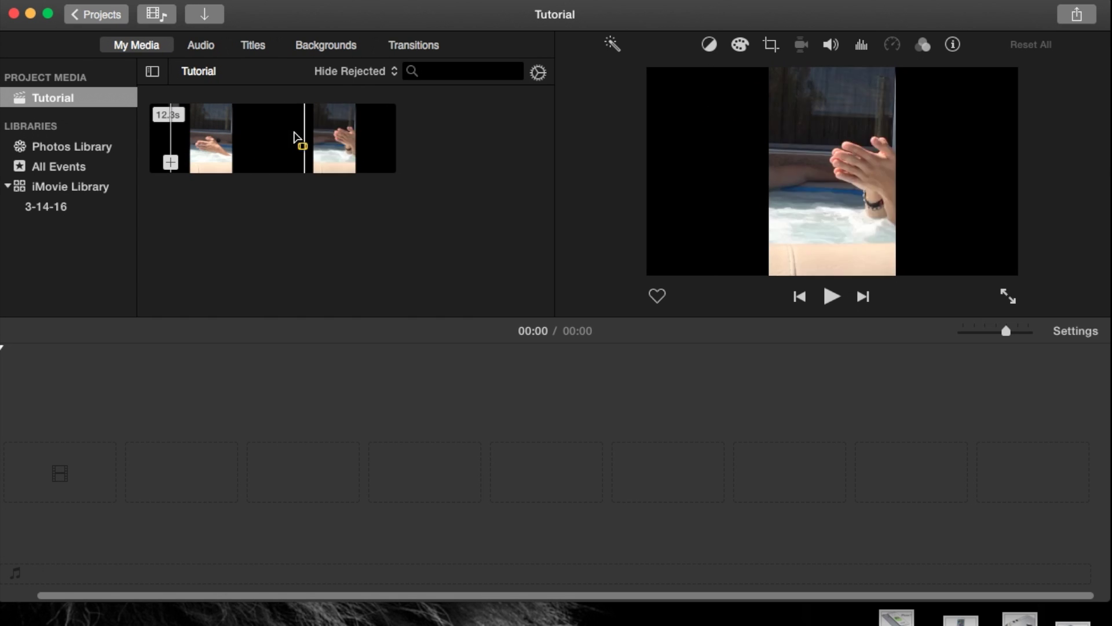
click(278, 139)
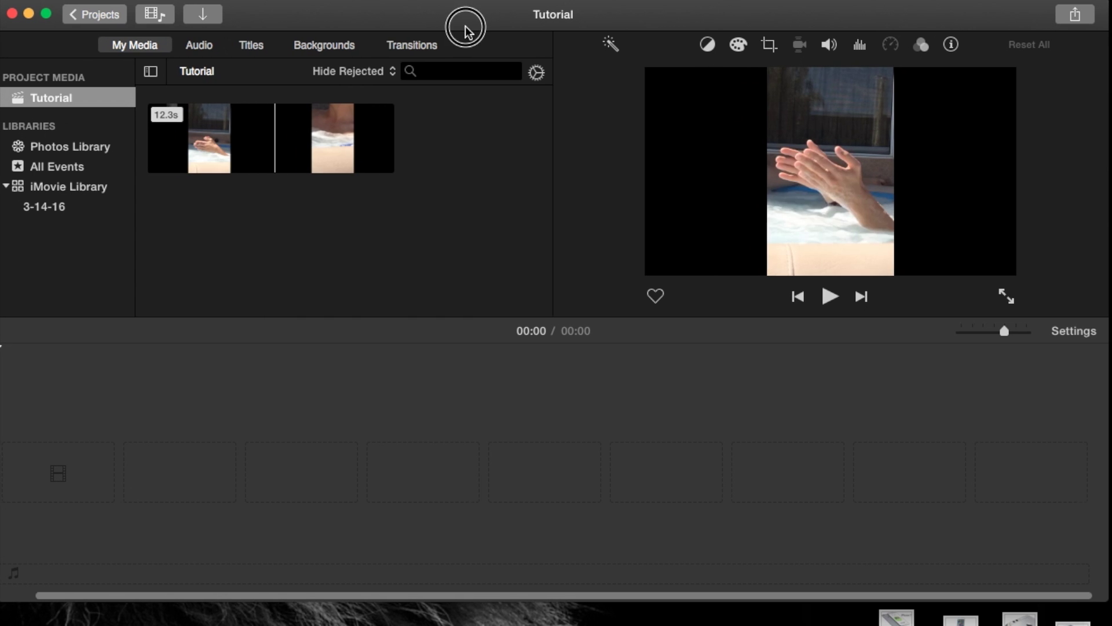
drag(464, 28, 382, 28)
click(1066, 399)
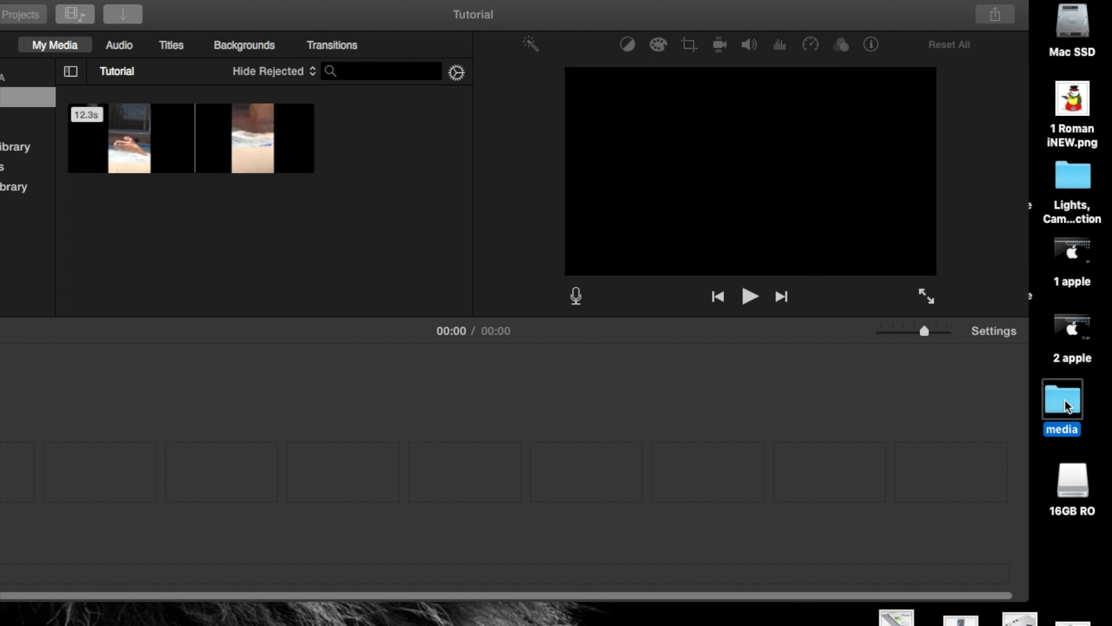
right_click(1078, 484)
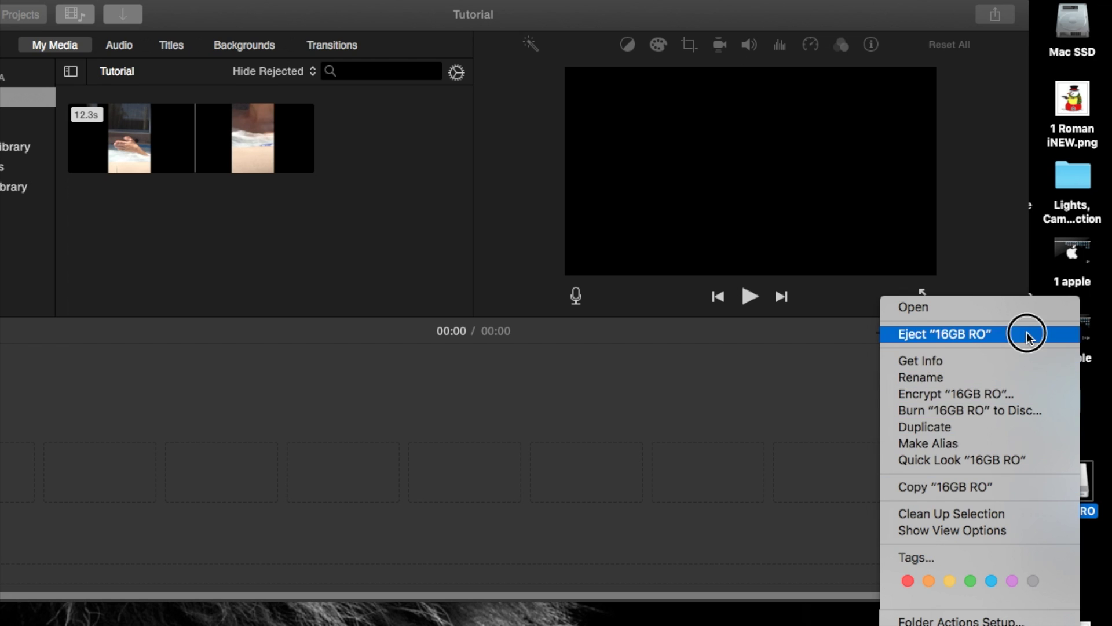
click(1026, 337)
drag(621, 25, 701, 18)
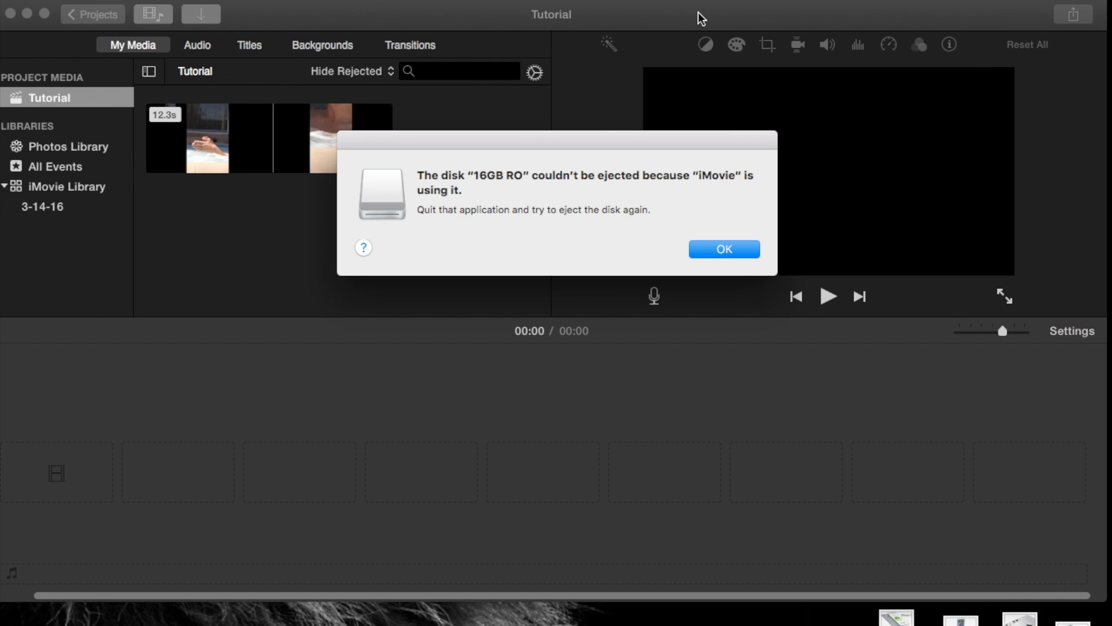
click(741, 250)
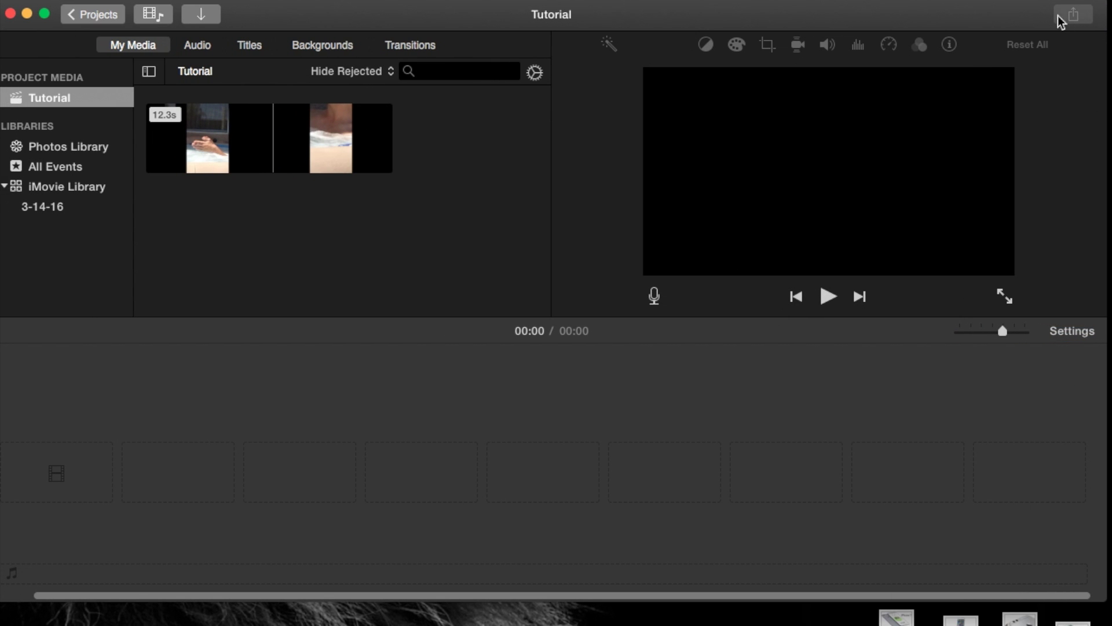
- Place the Tutorial clip on the timeline and move the playhead about four seconds in
drag(979, 26, 967, 26)
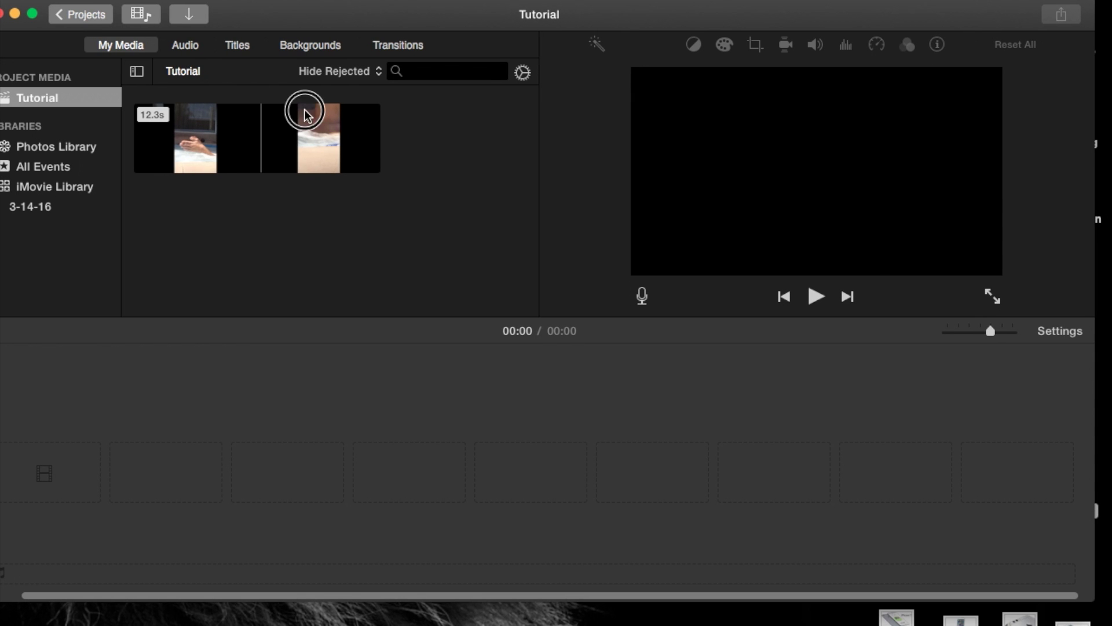
drag(273, 142, 257, 452)
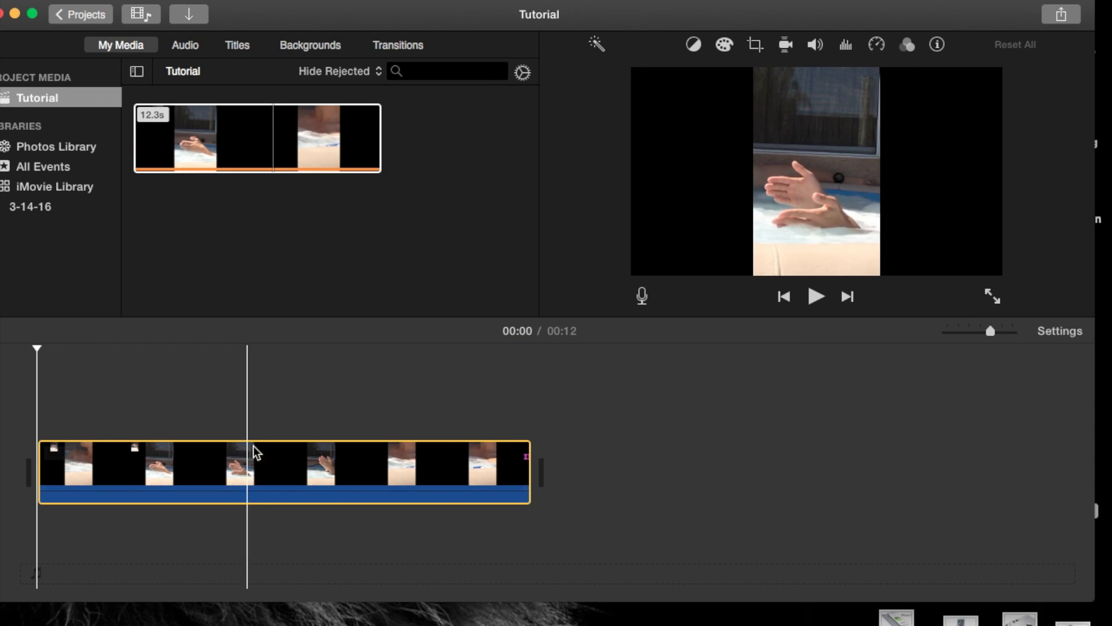
click(241, 458)
click(224, 457)
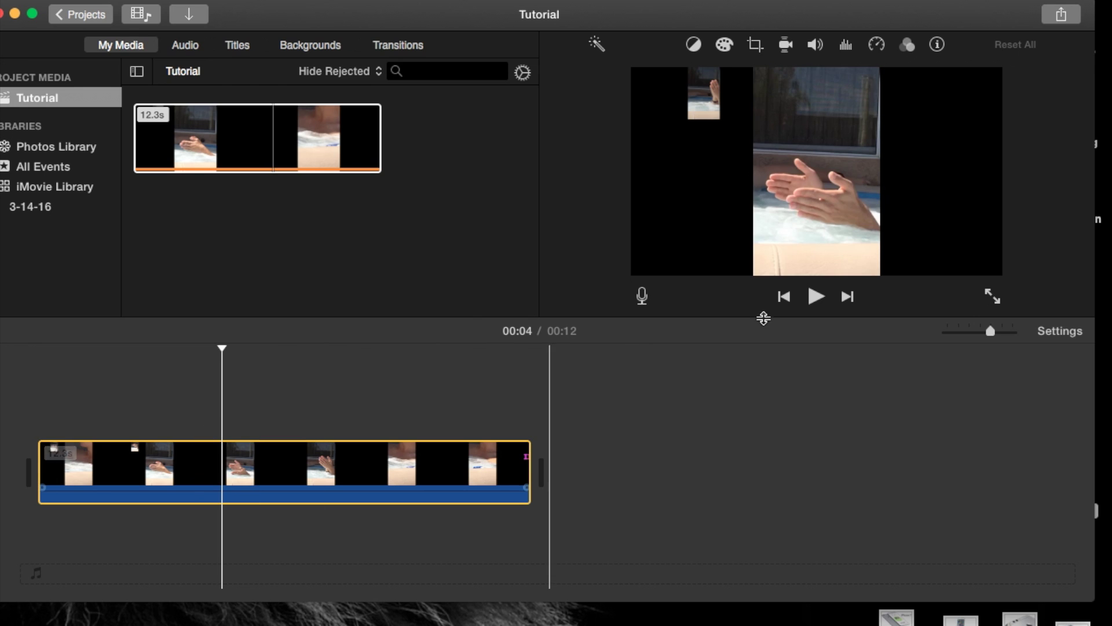
- Export the movie as a file to the Desktop as Tutorial, declining to replace the Theater version
click(1061, 14)
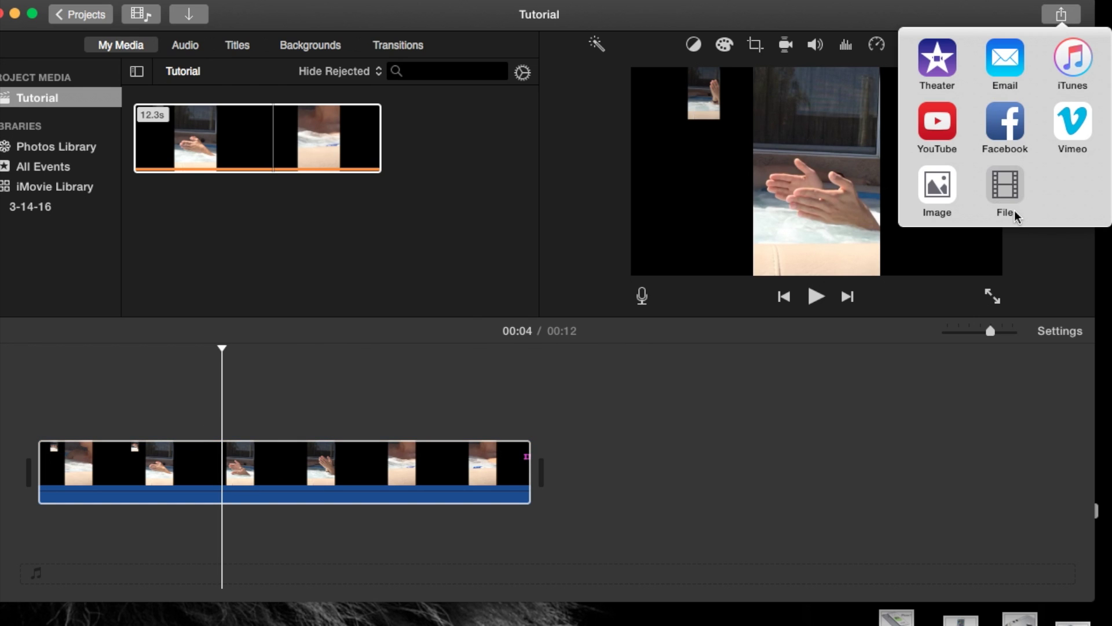
click(1006, 191)
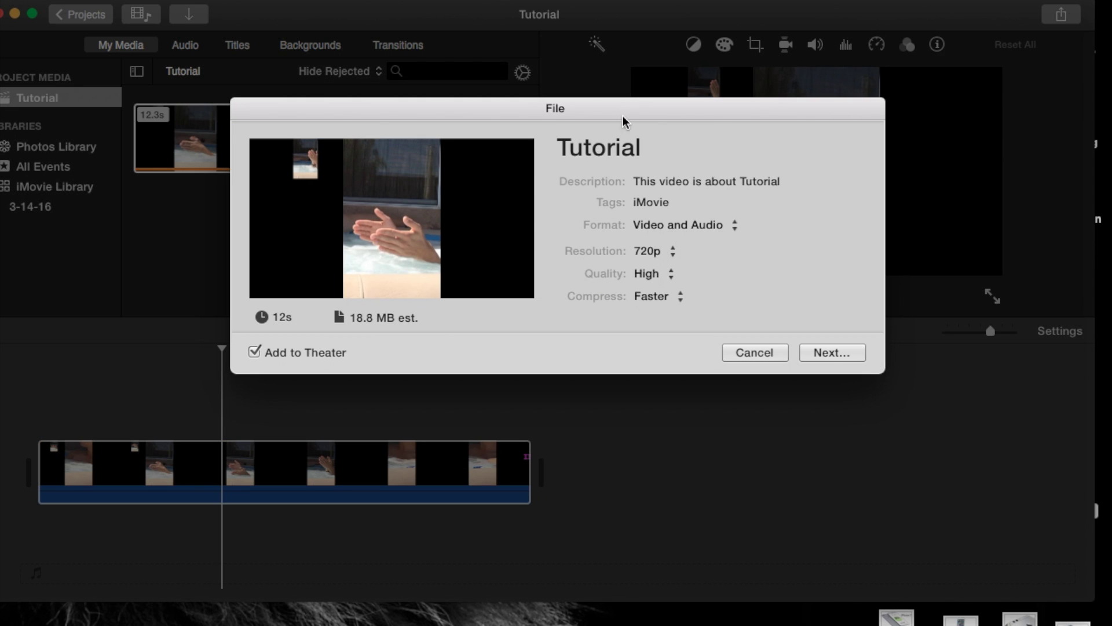
click(817, 353)
click(682, 227)
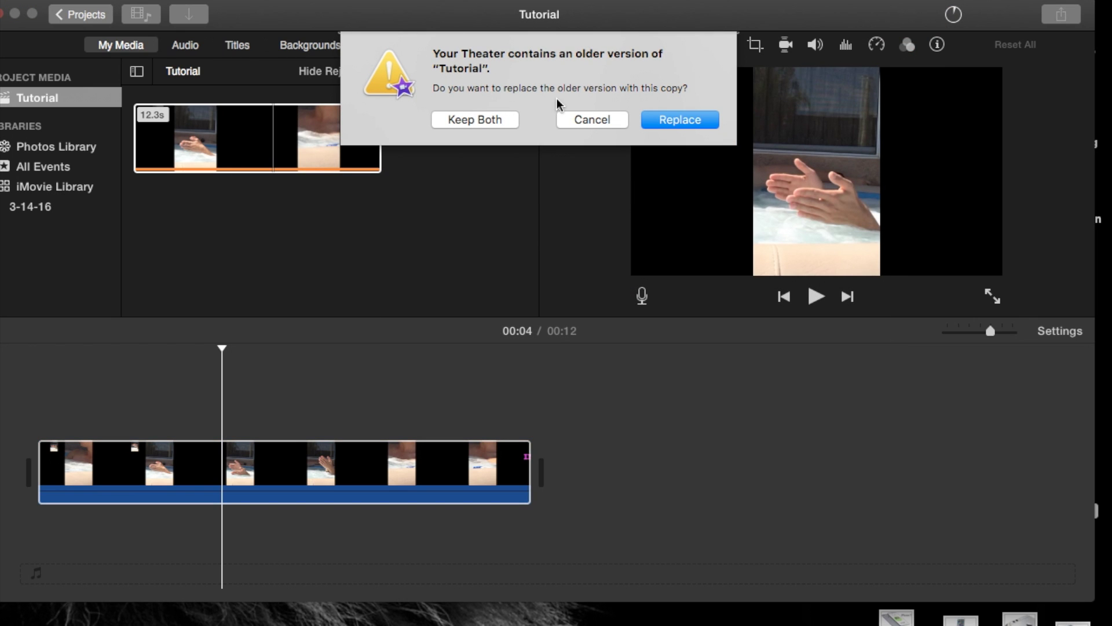
click(592, 118)
- Retry the file export with Add to Theater turned off, cancel it, then check export progress
click(1061, 14)
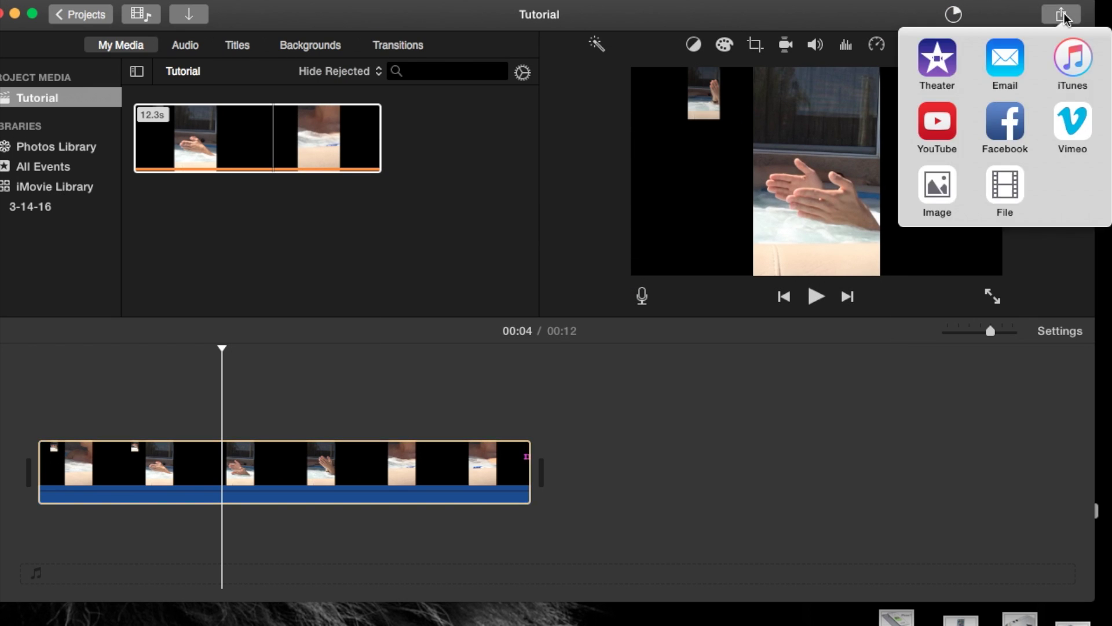
click(1010, 174)
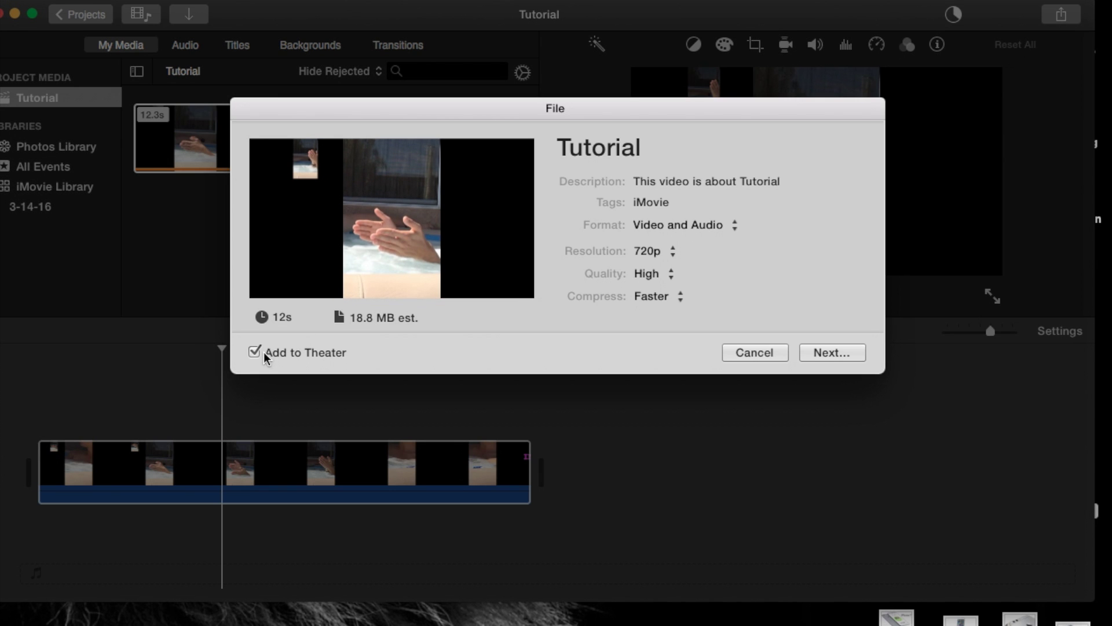
click(255, 353)
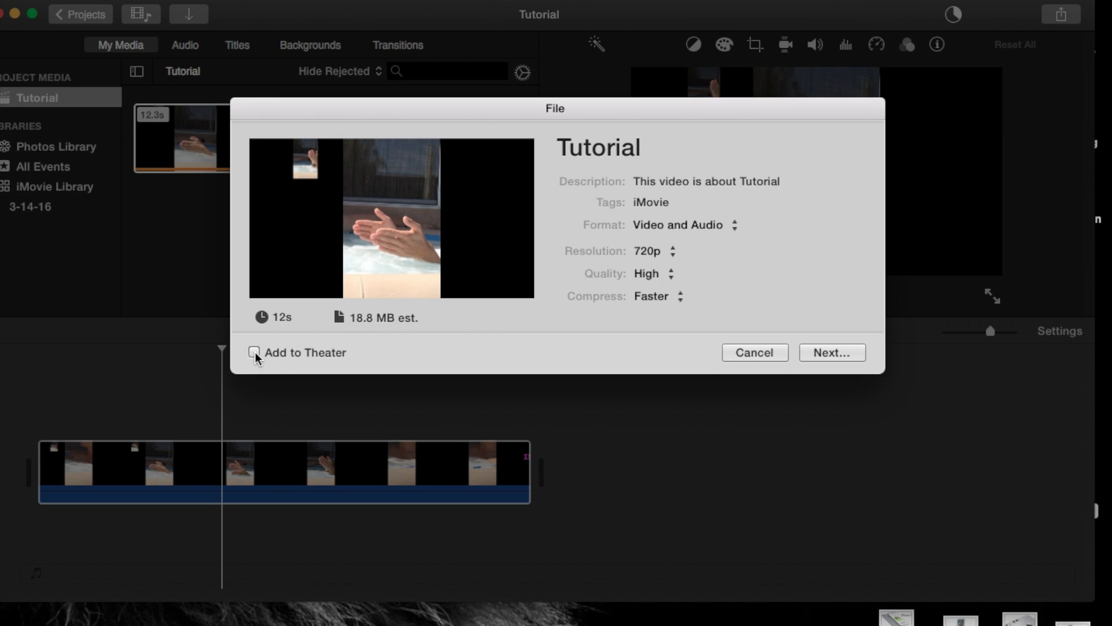
click(827, 354)
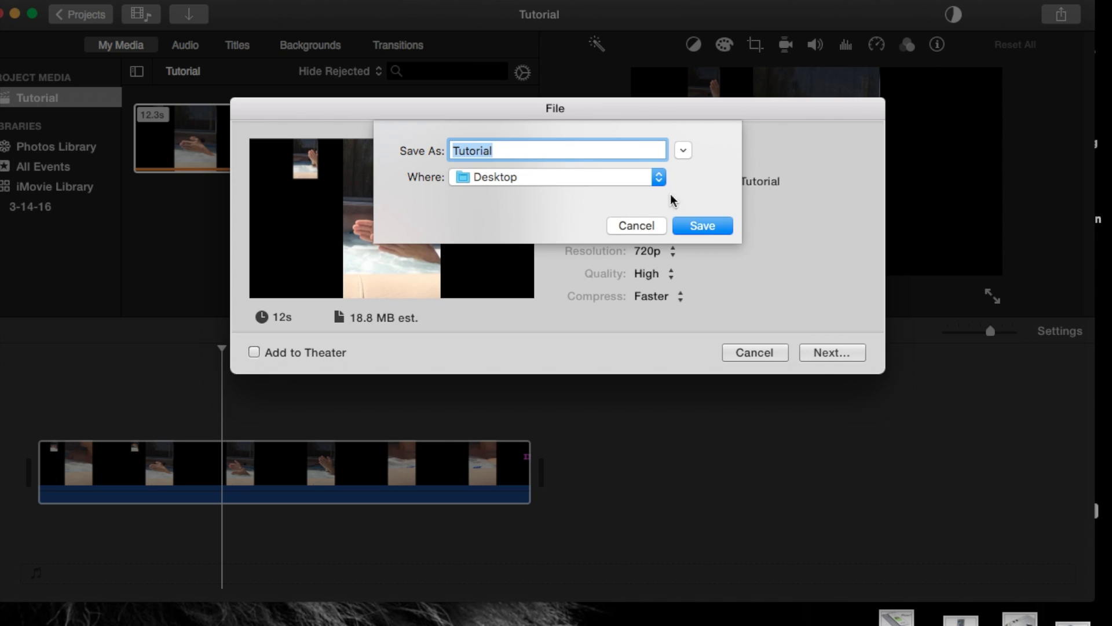
click(631, 227)
click(750, 352)
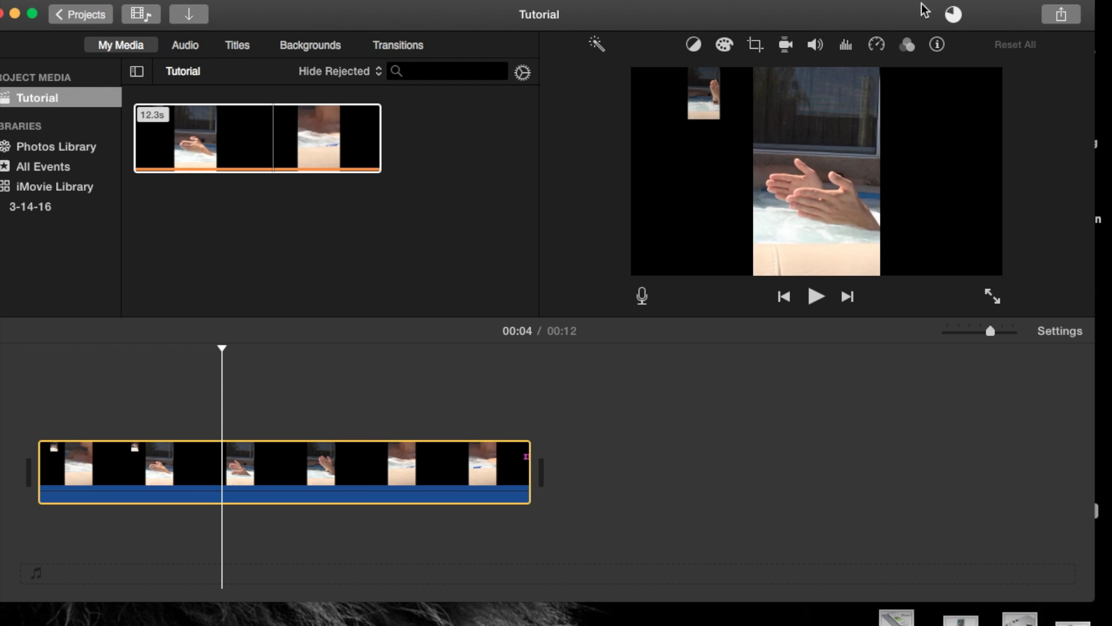
click(954, 14)
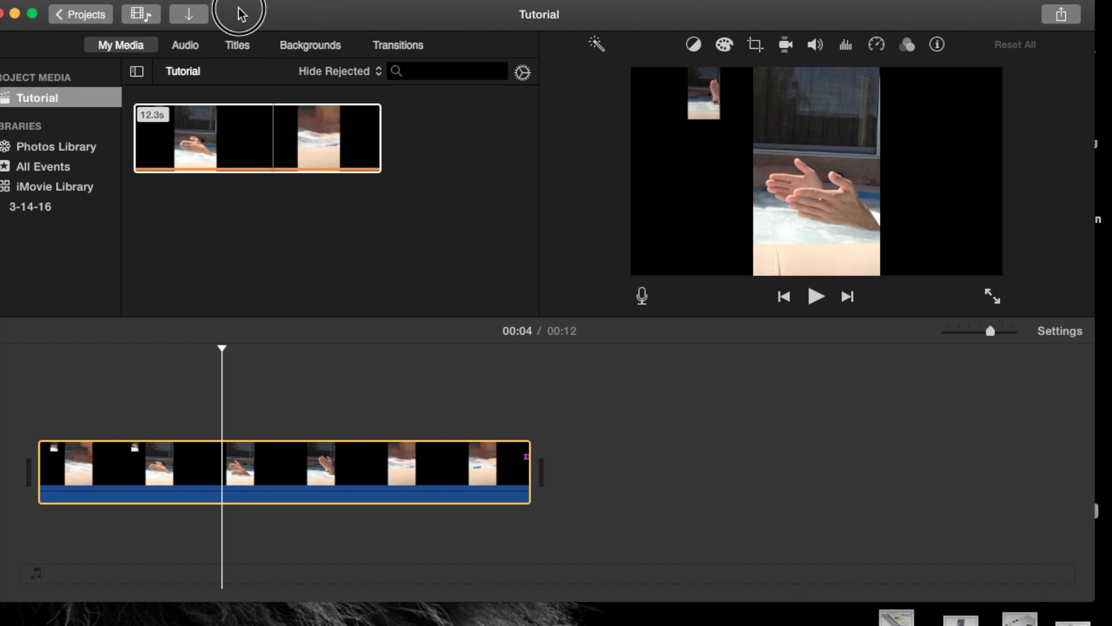
drag(241, 8, 254, 9)
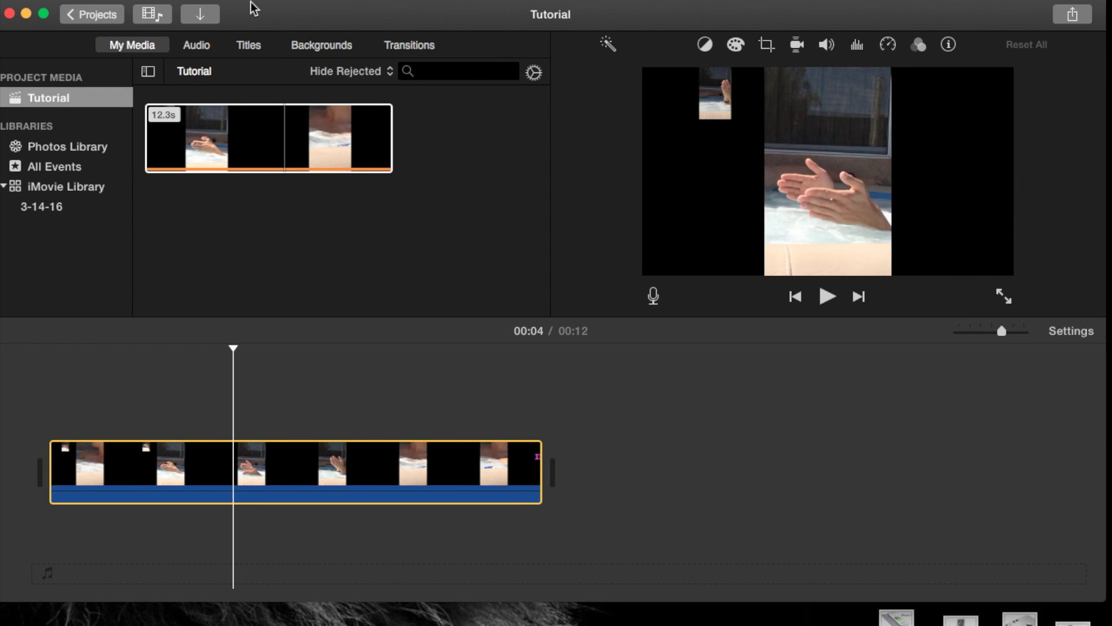